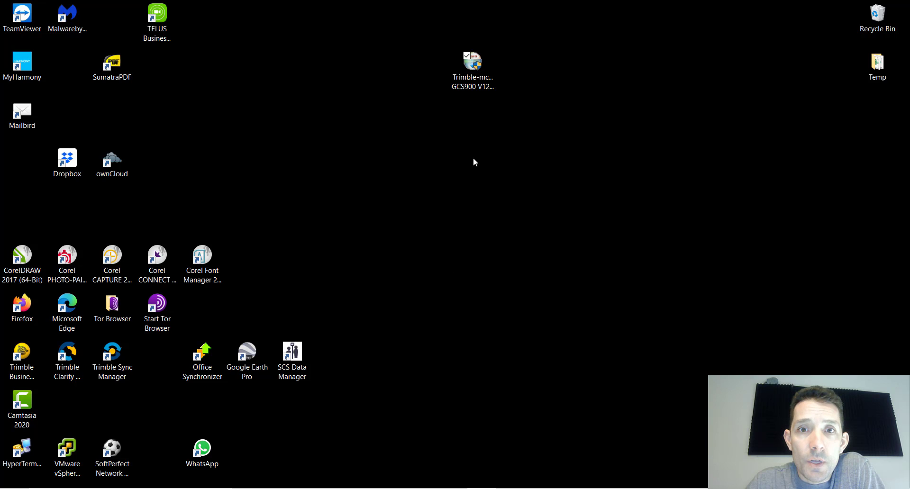
# Step: Install Trimble MCGSim CB460 (V12.70) from the desktop setup file and move its new shortcut beside Trimble Sync Manager
pyautogui.click(474, 84)
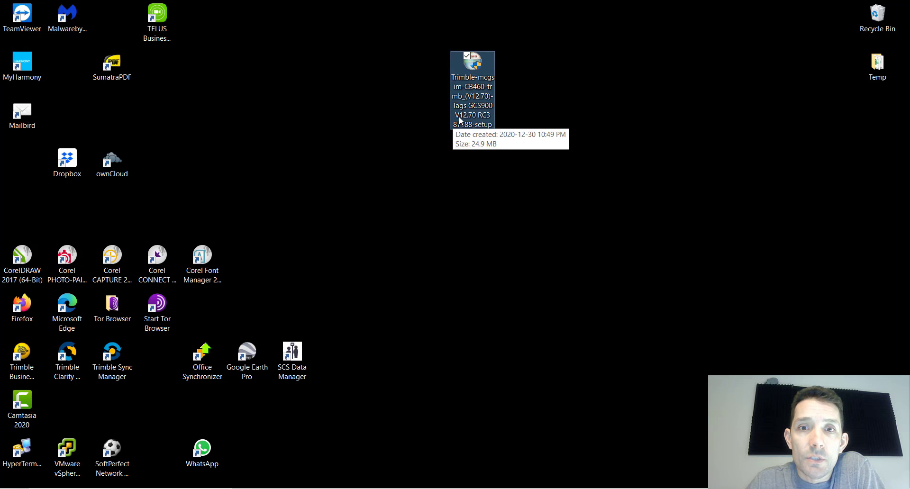
pyautogui.doubleClick(475, 68)
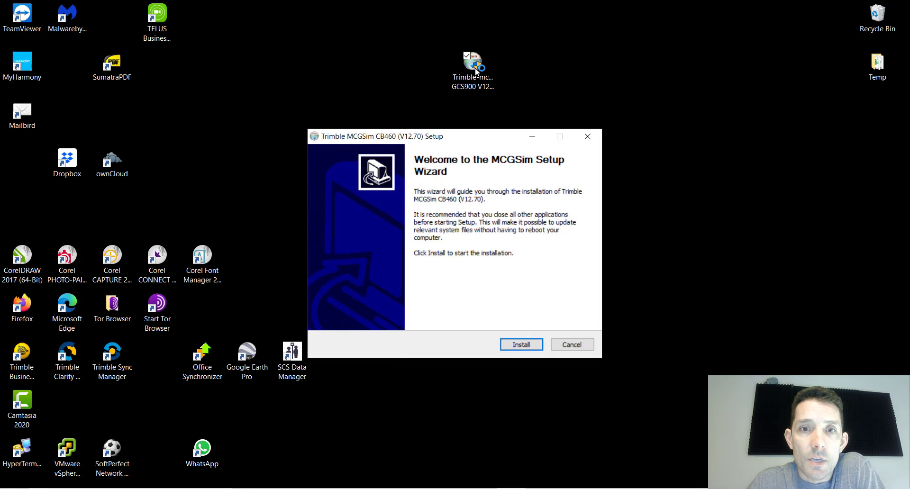
pyautogui.click(529, 346)
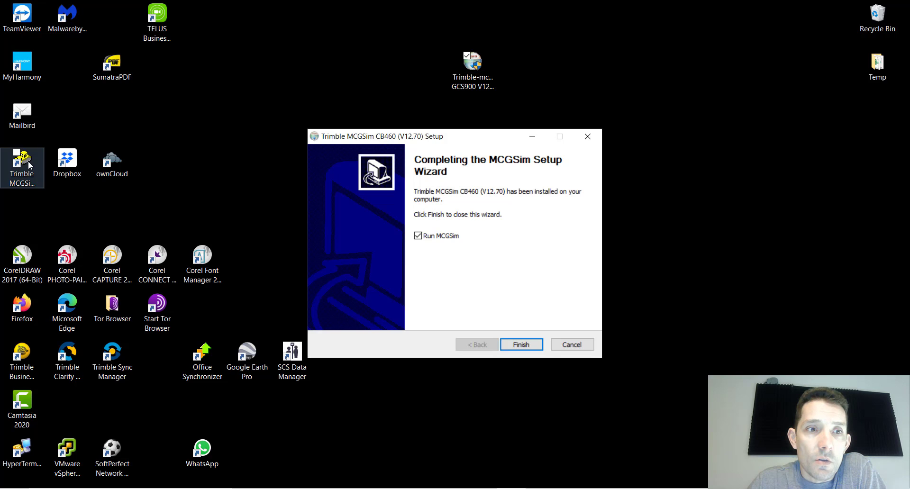
pyautogui.moveTo(32, 167); pyautogui.dragTo(124, 359)
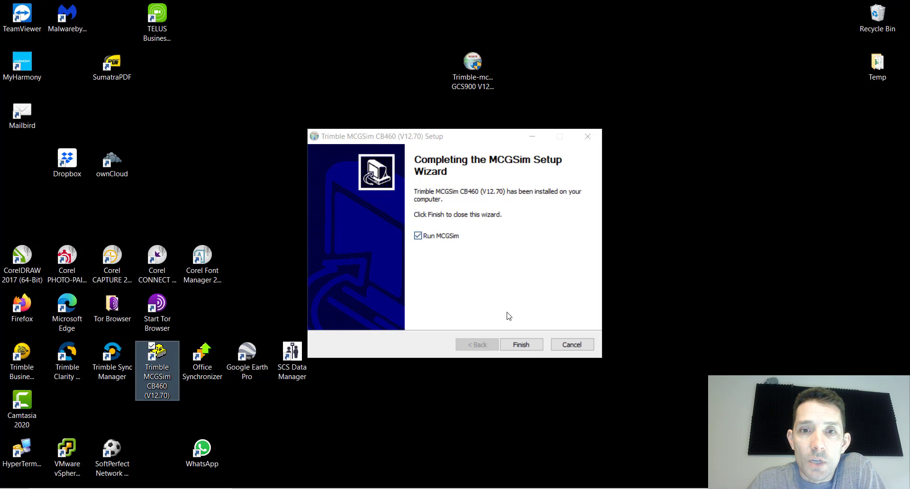
# Step: Launch MCGSim with the 12 months of Software Support accepted, and move the simulator controls window clear of the display
pyautogui.click(526, 345)
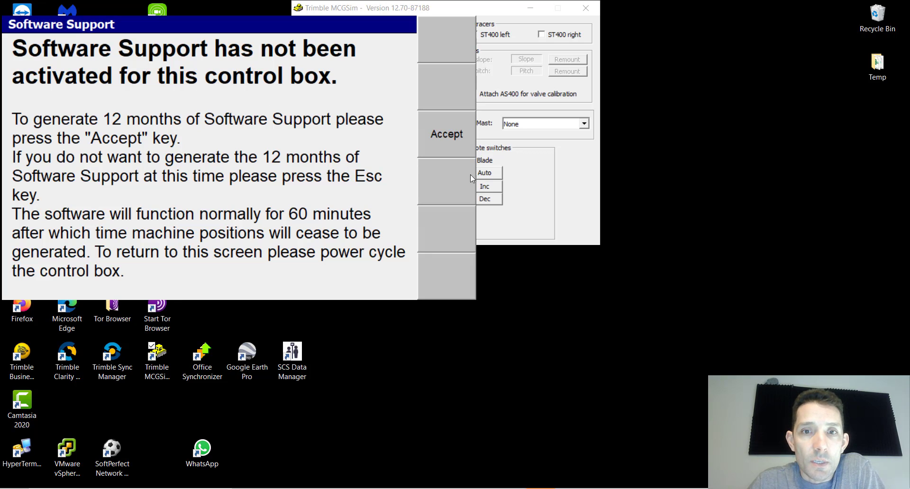
pyautogui.click(447, 136)
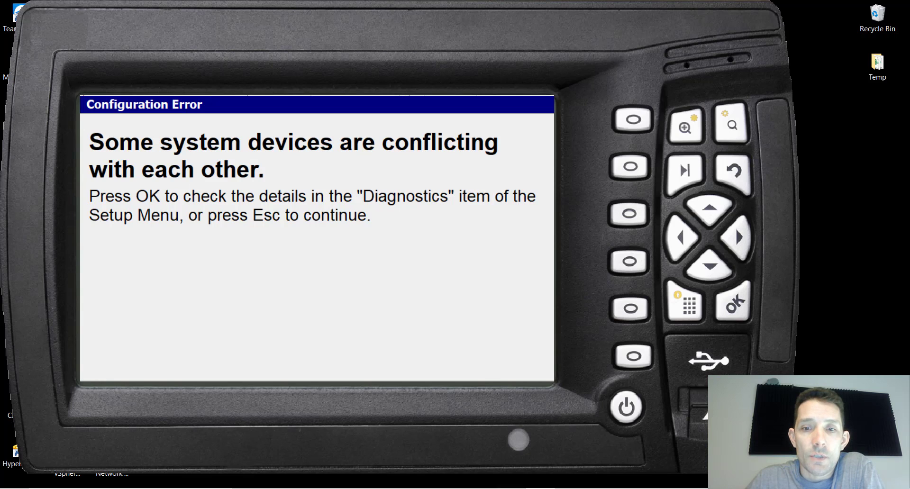
pyautogui.moveTo(540, 487)
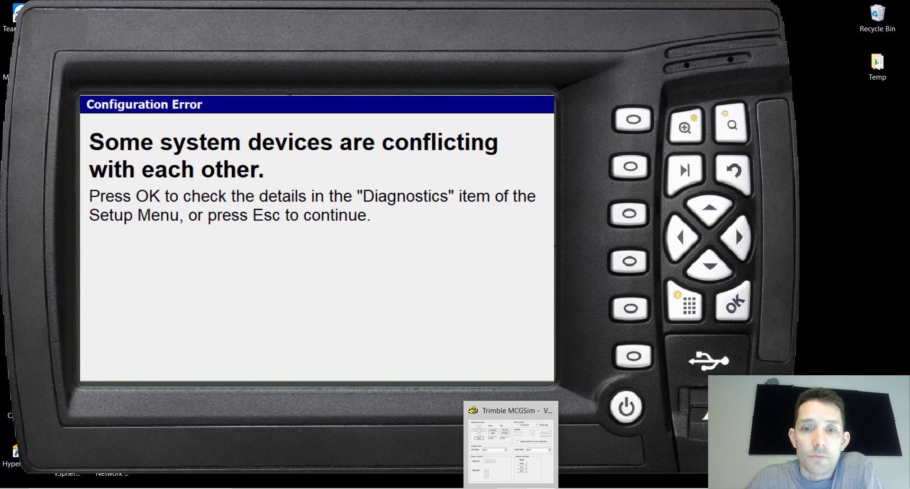
pyautogui.click(518, 440)
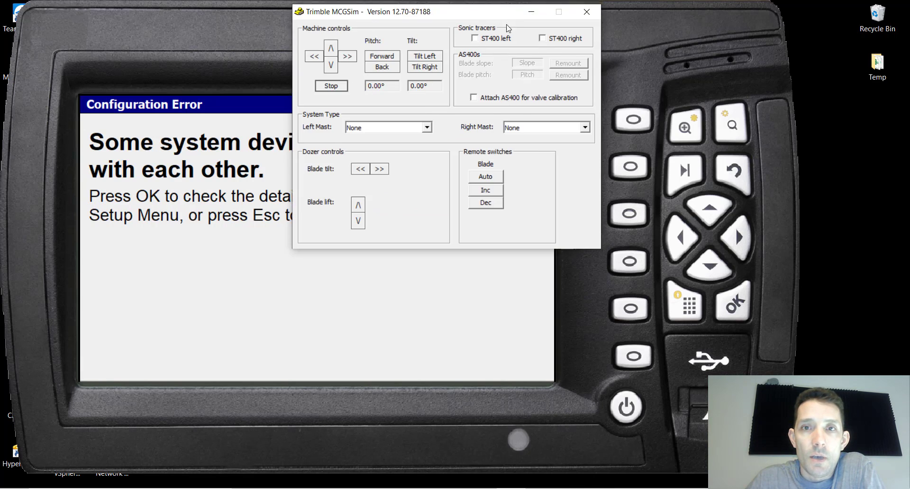
pyautogui.moveTo(493, 11); pyautogui.dragTo(763, 23)
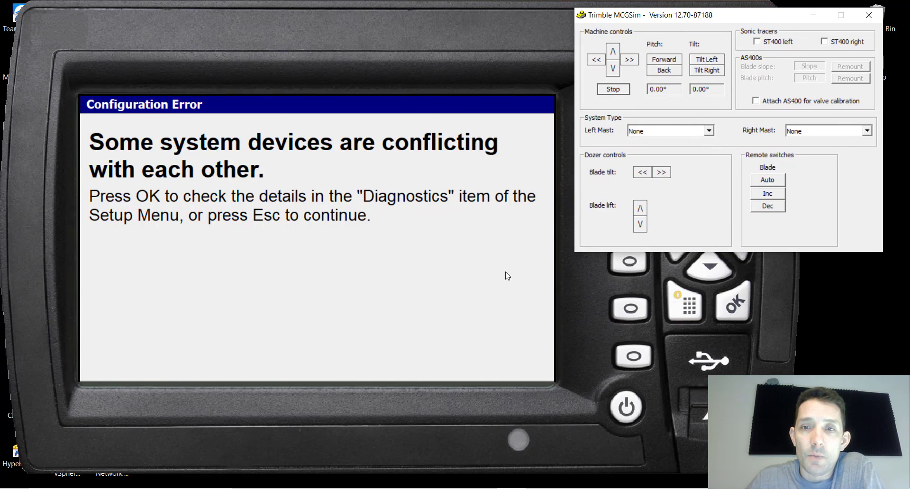
# Step: Review the conflicting system devices in the control box's Diagnostics, then leave the device list
pyautogui.click(720, 307)
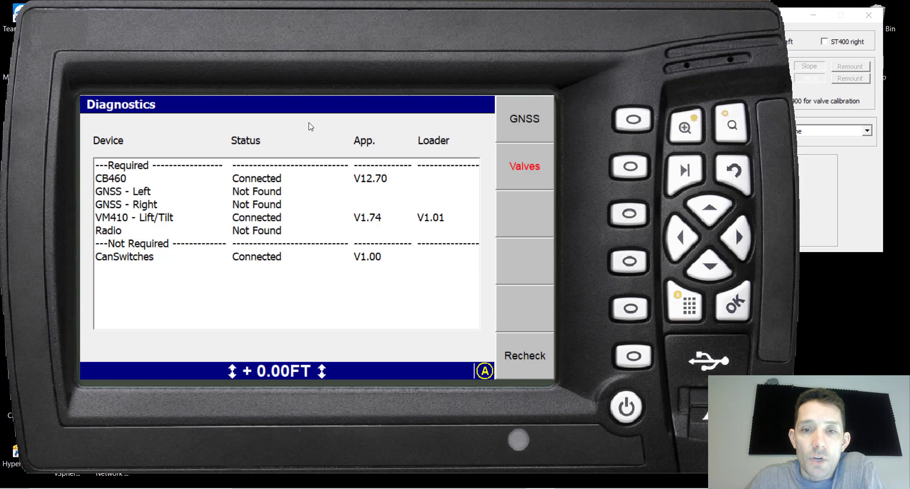
pyautogui.click(730, 173)
# Step: Restore the DOZER 2X FIXED MASTS machine settings through Restore Settings in the setup configuration
pyautogui.click(690, 315)
pyautogui.scroll(-1, 182, 267)
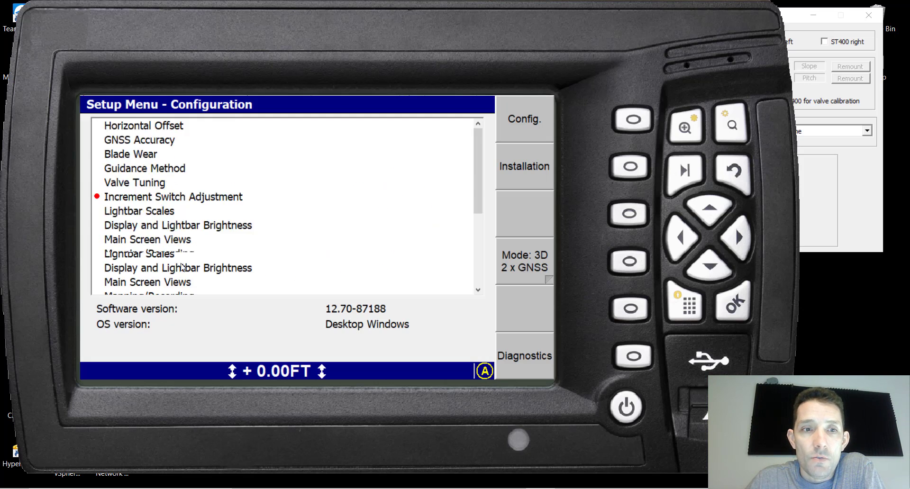
pyautogui.scroll(-2, 181, 267)
pyautogui.click(131, 256)
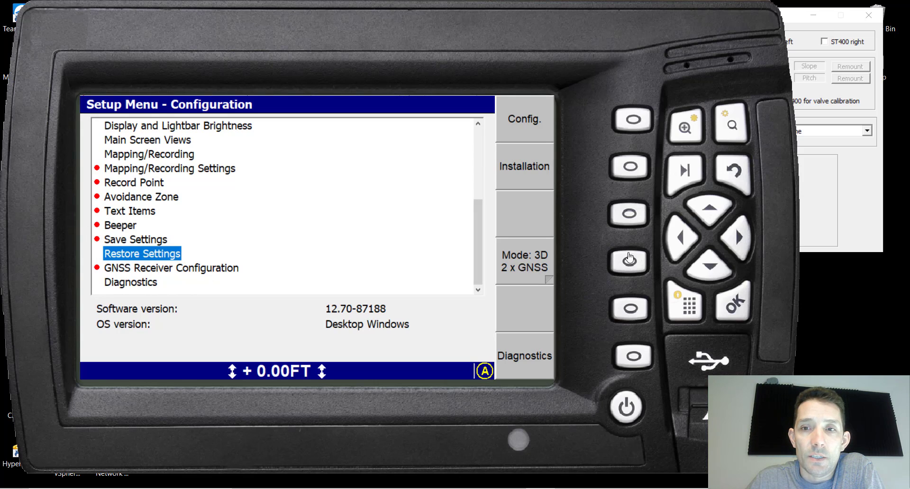
pyautogui.click(730, 307)
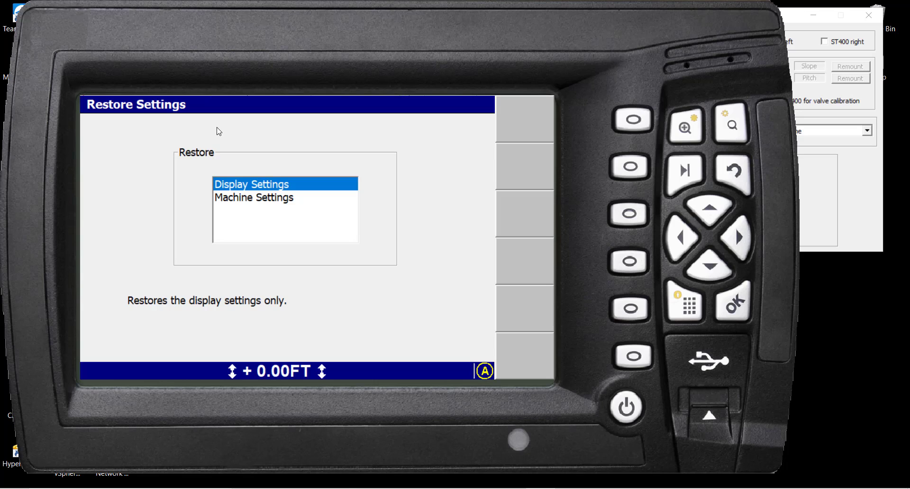
pyautogui.click(279, 198)
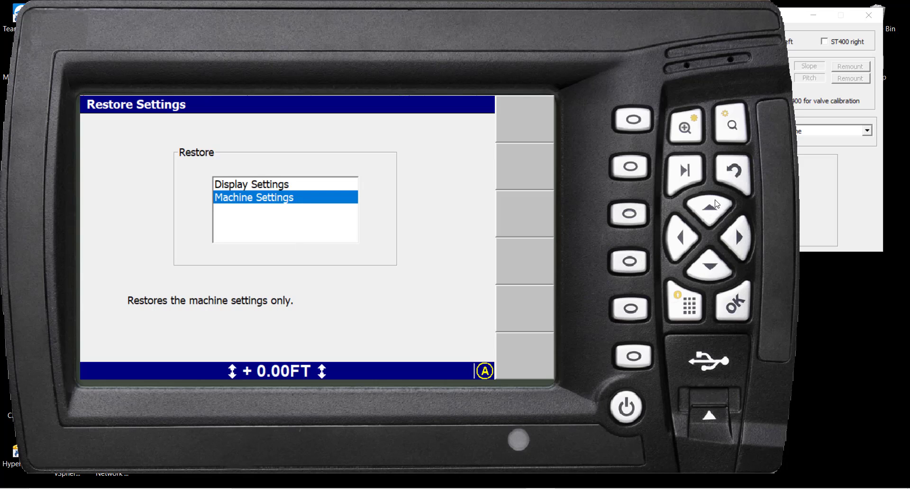
pyautogui.click(739, 301)
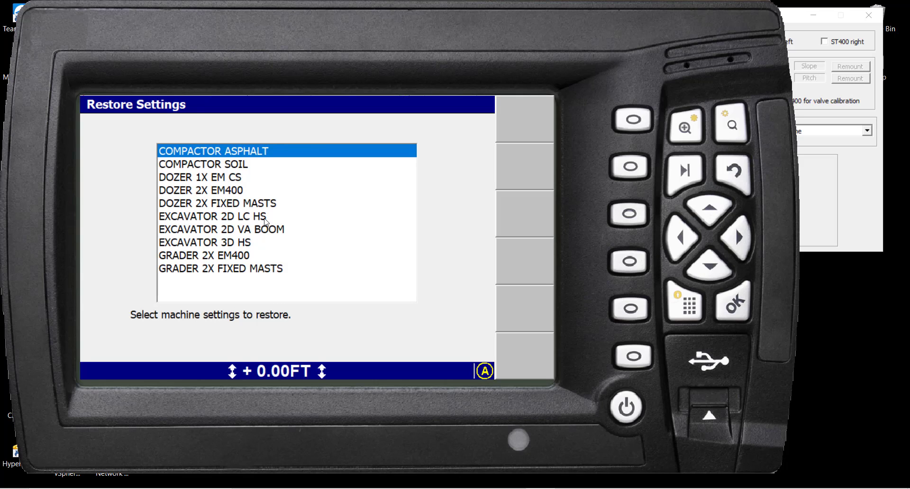
pyautogui.click(210, 208)
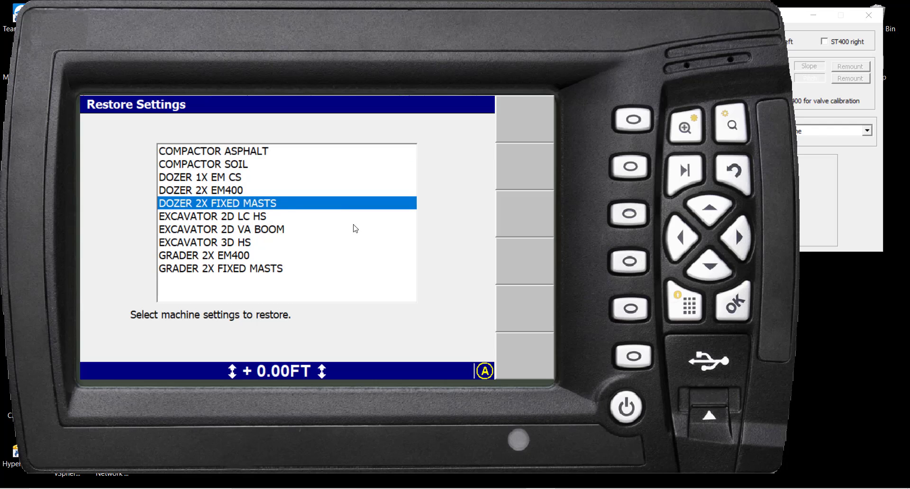
pyautogui.click(722, 312)
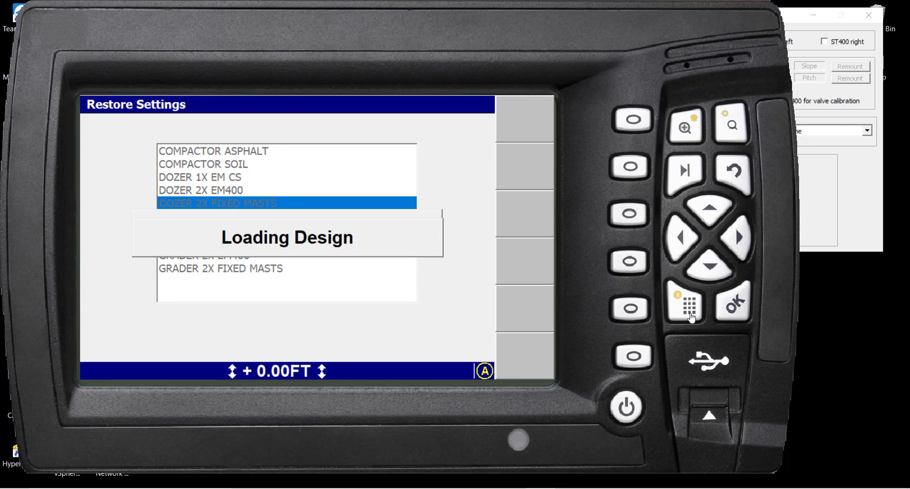
pyautogui.click(741, 178)
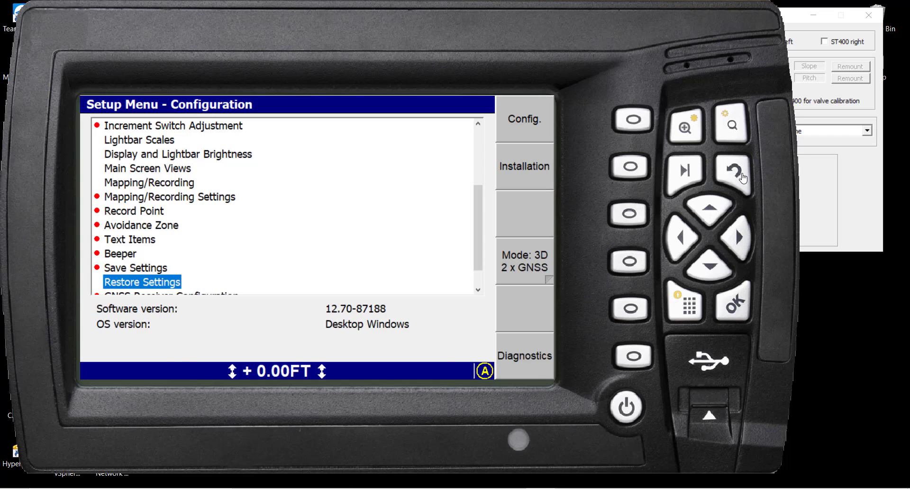
# Step: Show the device Diagnostics and set both the left and right masts to GPS - MS992
pyautogui.click(741, 306)
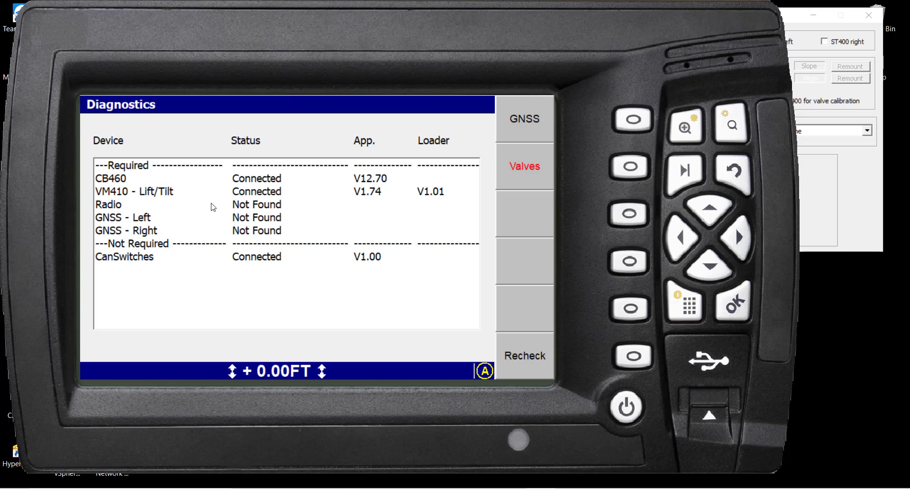
pyautogui.click(826, 181)
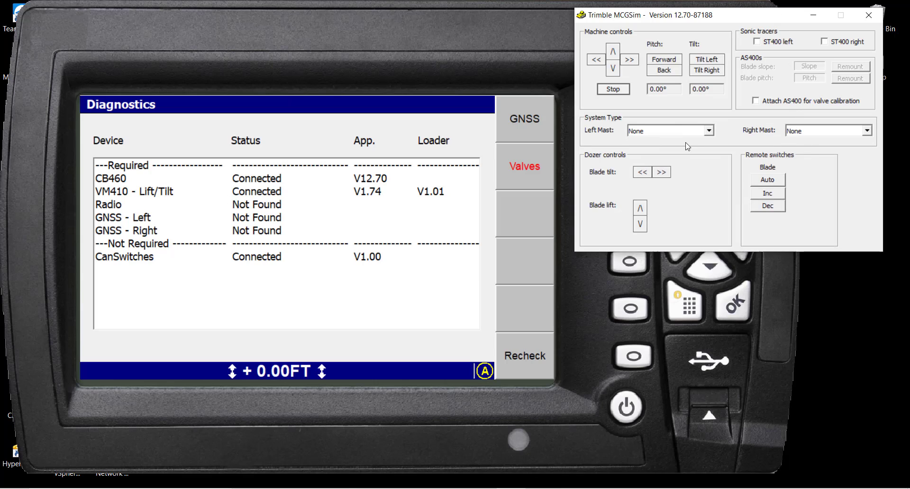
pyautogui.click(710, 133)
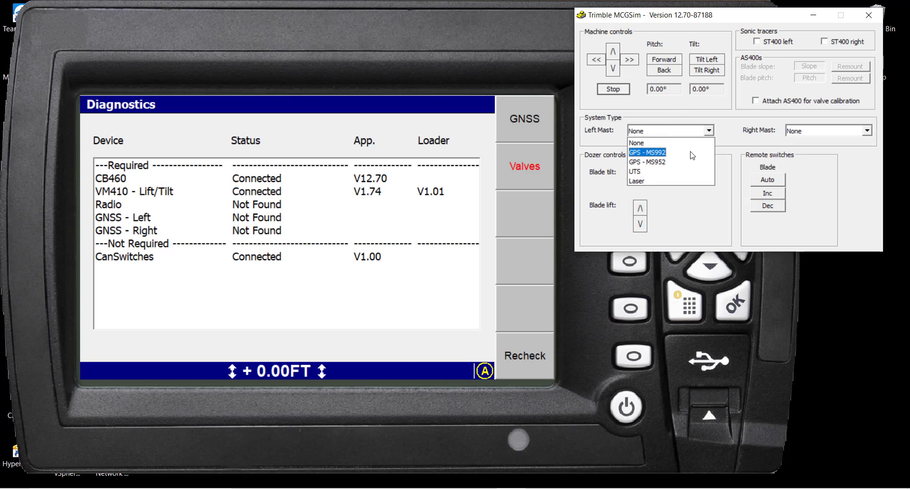
pyautogui.click(692, 153)
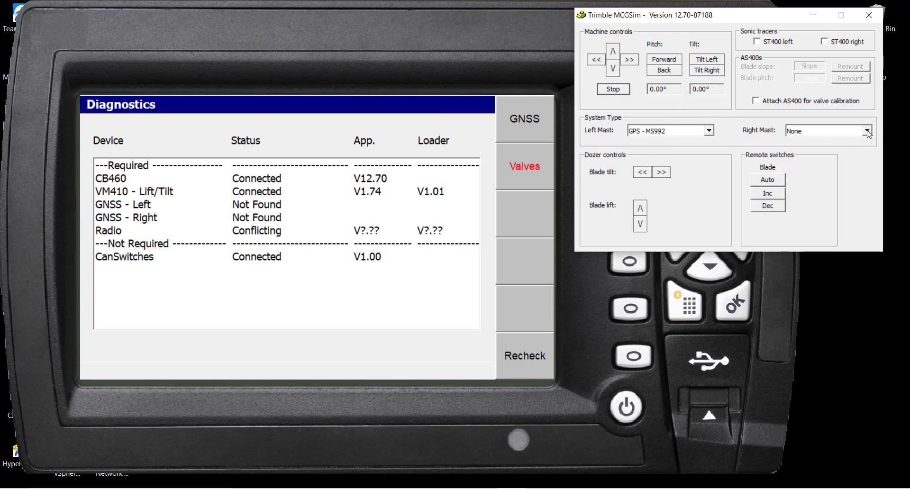
pyautogui.click(867, 131)
pyautogui.click(846, 153)
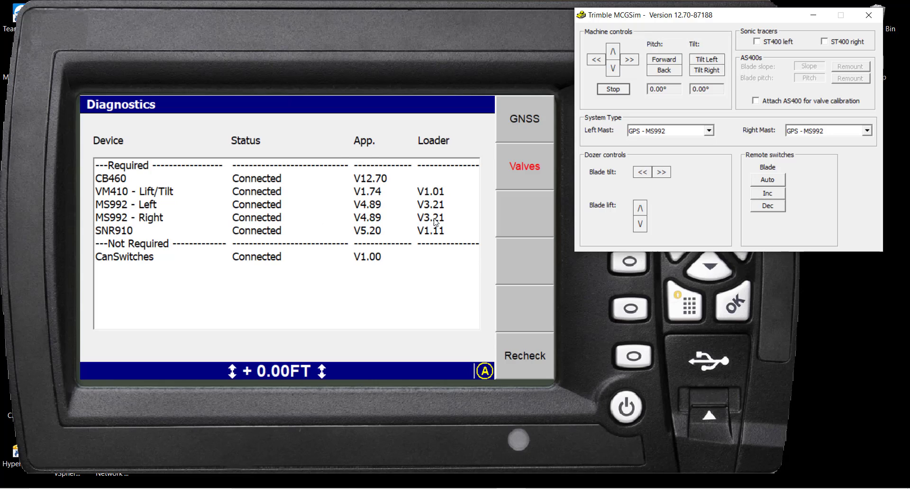
# Step: Return the control box to the plan view and zoom out to show more of the design around the dozer
pyautogui.click(789, 311)
pyautogui.click(736, 174)
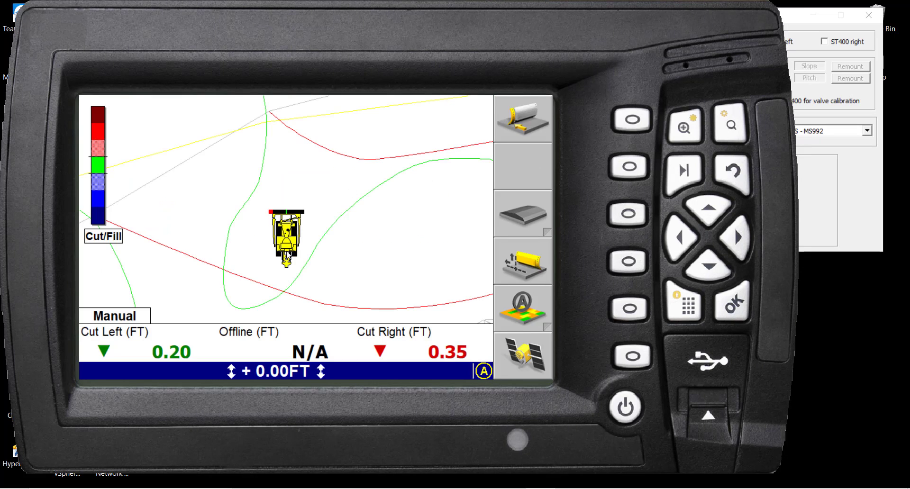
pyautogui.click(720, 127)
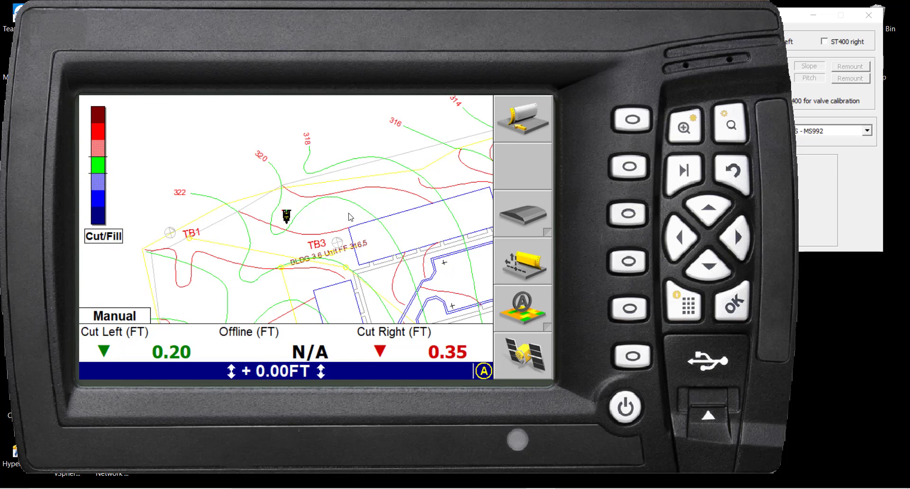
# Step: Raise the blade and tilt it right, then drive the dozer forward with a right turn and stop it
pyautogui.click(842, 172)
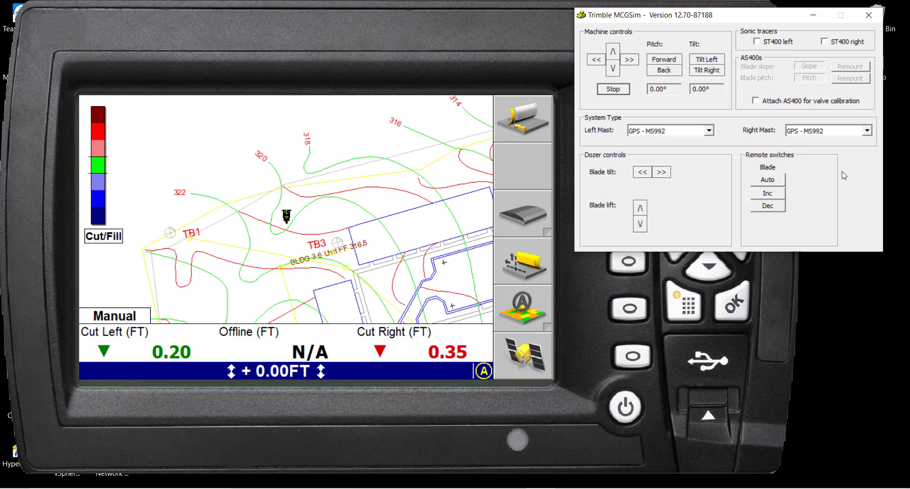
pyautogui.click(640, 209)
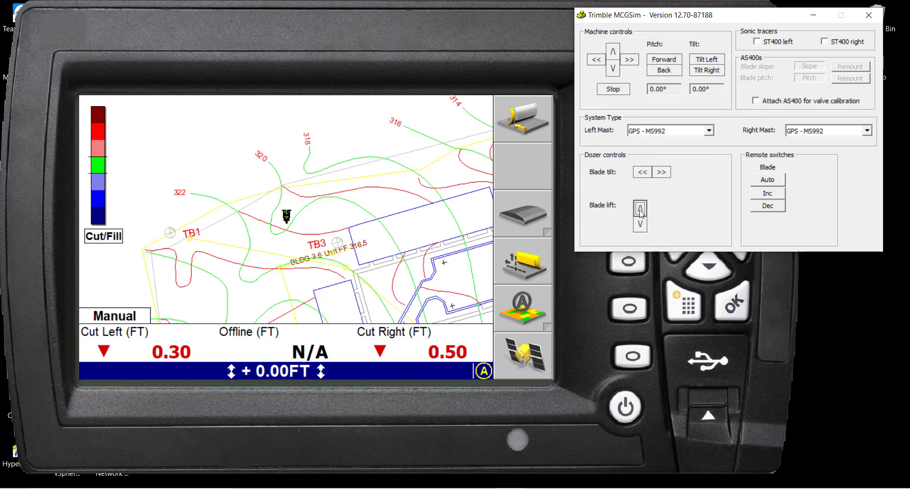
pyautogui.click(664, 172)
pyautogui.click(613, 51)
pyautogui.click(631, 60)
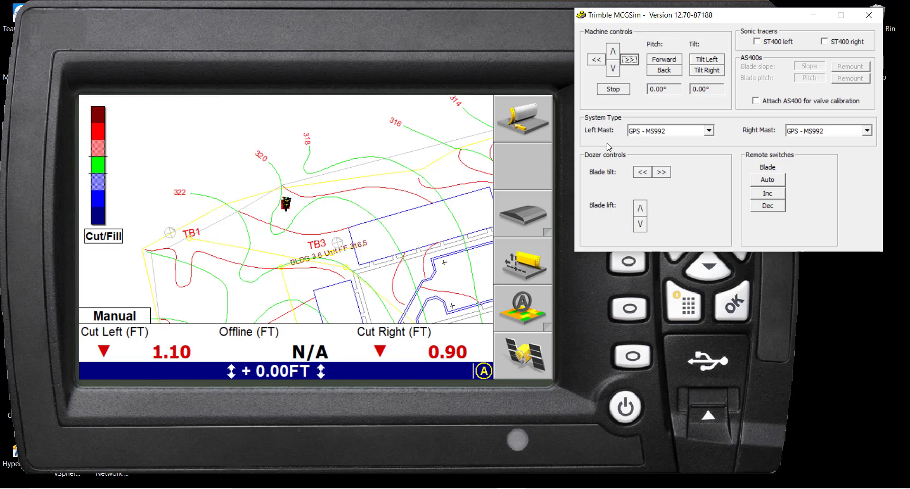
pyautogui.click(615, 90)
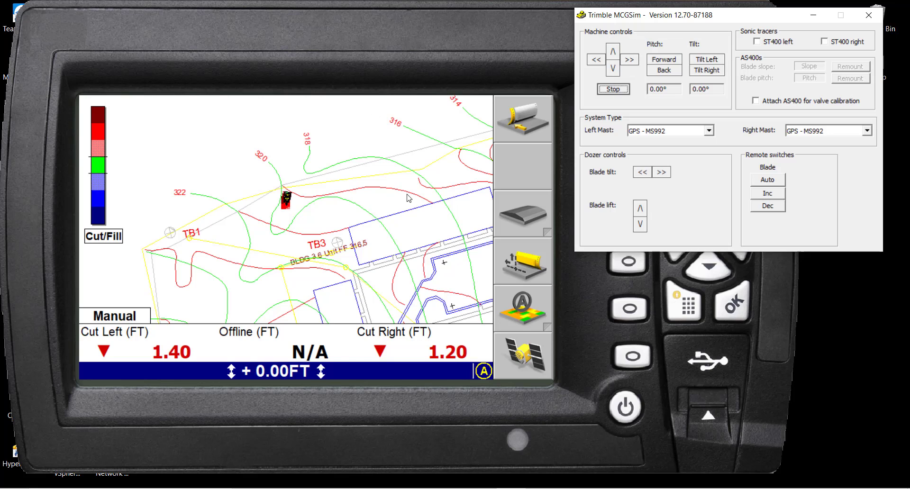
pyautogui.scroll(3, 356, 209)
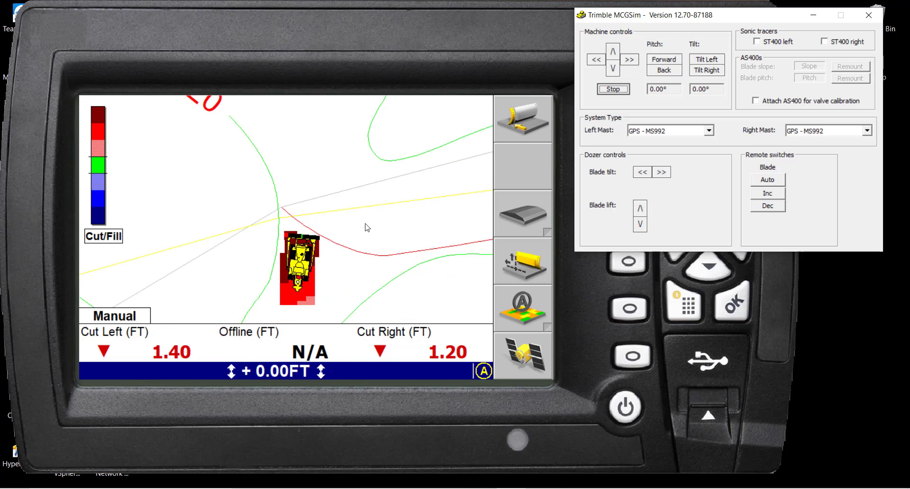
# Step: Toggle the simulated USB drive to show the File Transfer screen, then return to the plan view past the configuration error
pyautogui.click(784, 337)
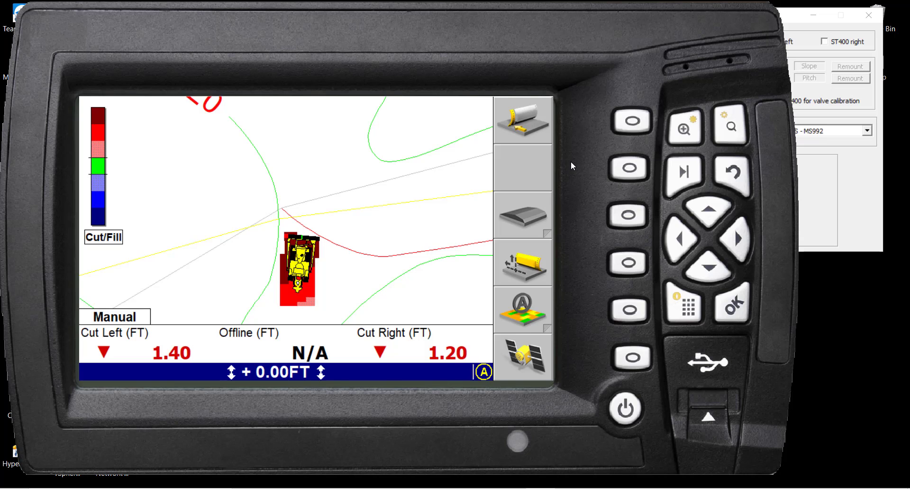
pyautogui.moveTo(712, 396); pyautogui.dragTo(711, 396)
pyautogui.click(712, 401)
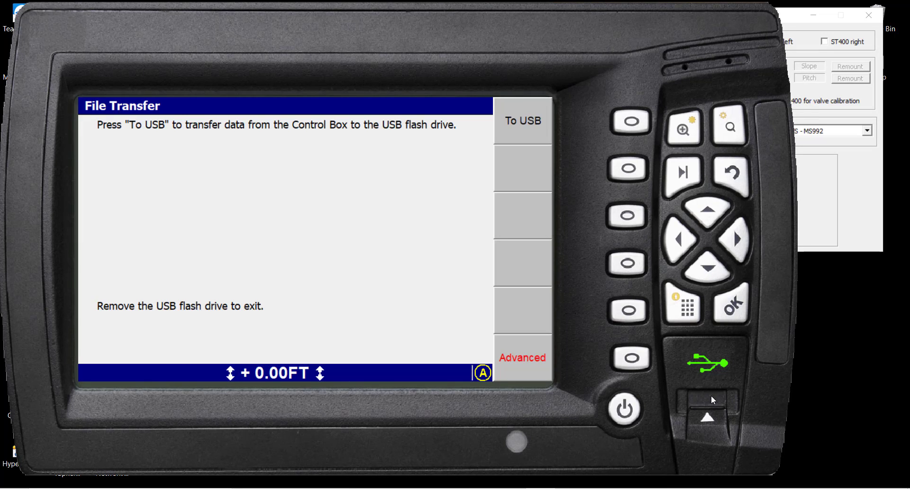
pyautogui.click(712, 400)
pyautogui.click(713, 401)
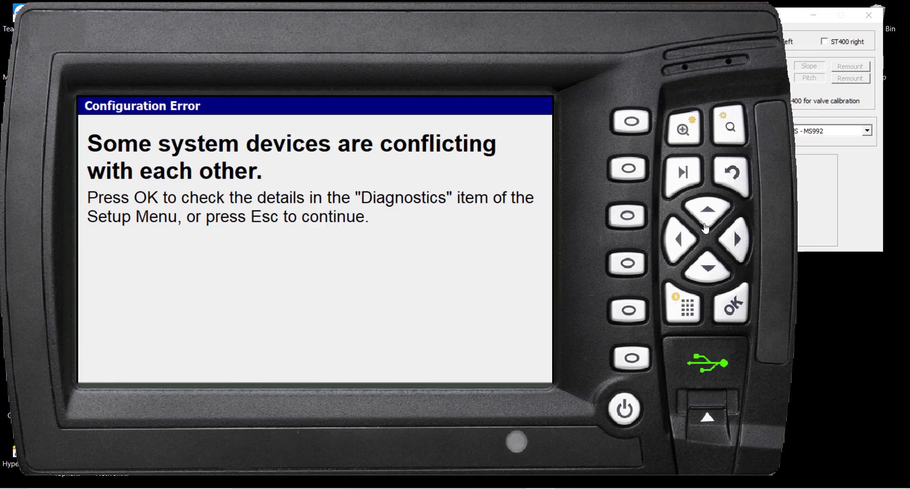
pyautogui.click(741, 183)
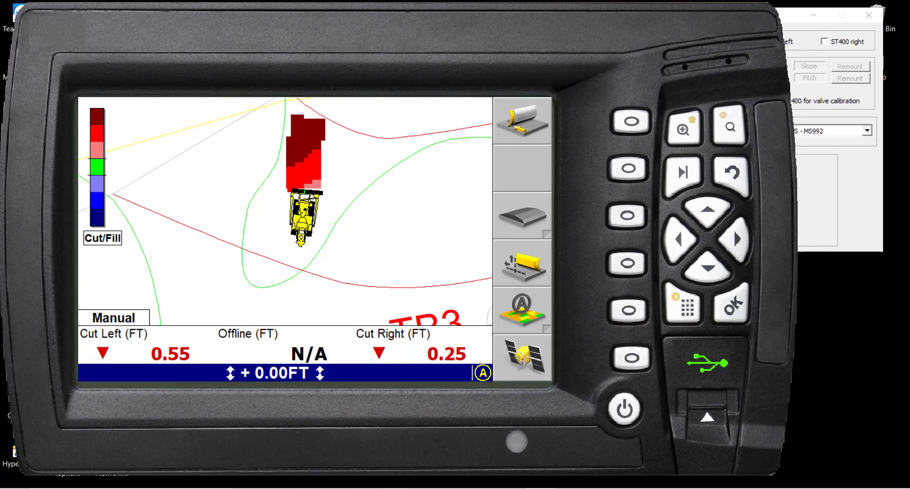
# Step: Switch to File Explorer and open the MCGData-CB460-trmb_(V12.70) folder on the C: drive
pyautogui.press('super+e')
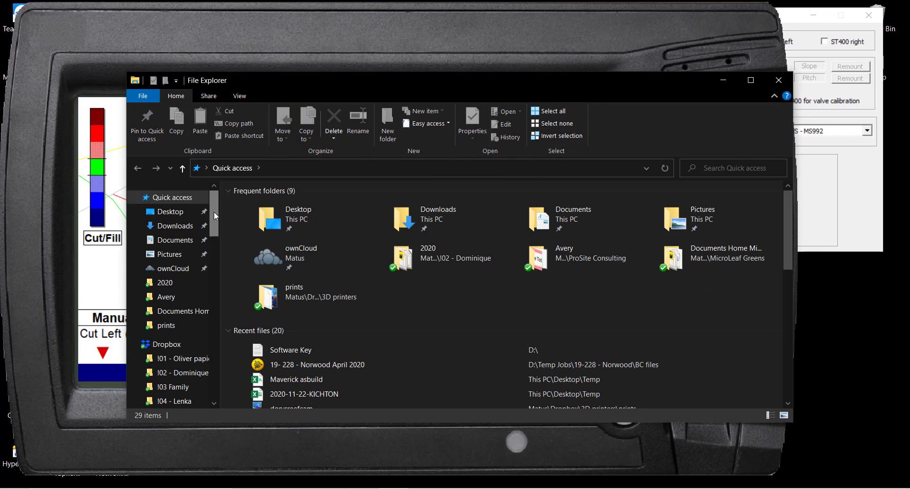
pyautogui.moveTo(215, 211); pyautogui.dragTo(190, 368)
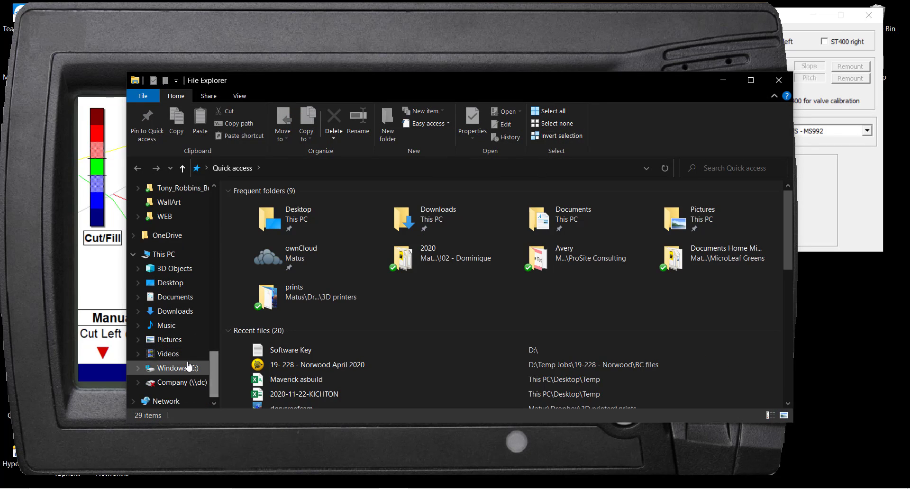
pyautogui.click(189, 368)
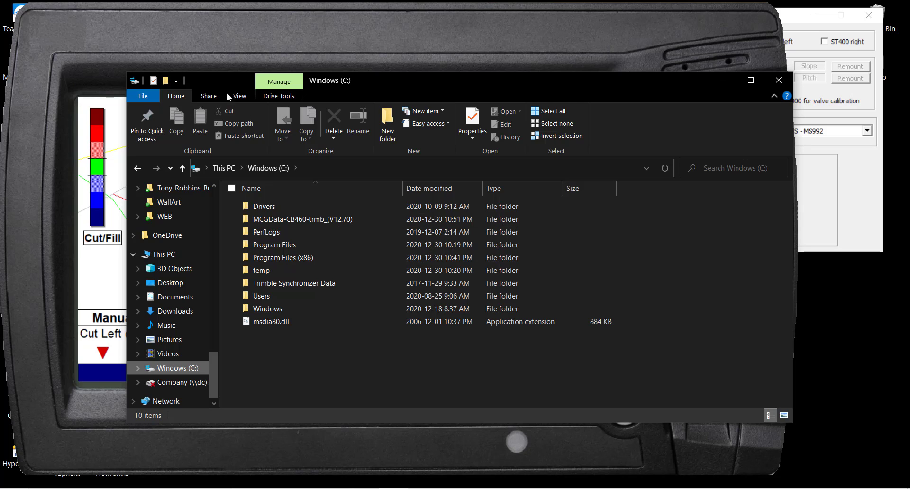
pyautogui.doubleClick(292, 209)
pyautogui.hotkey('alt', 'Left')
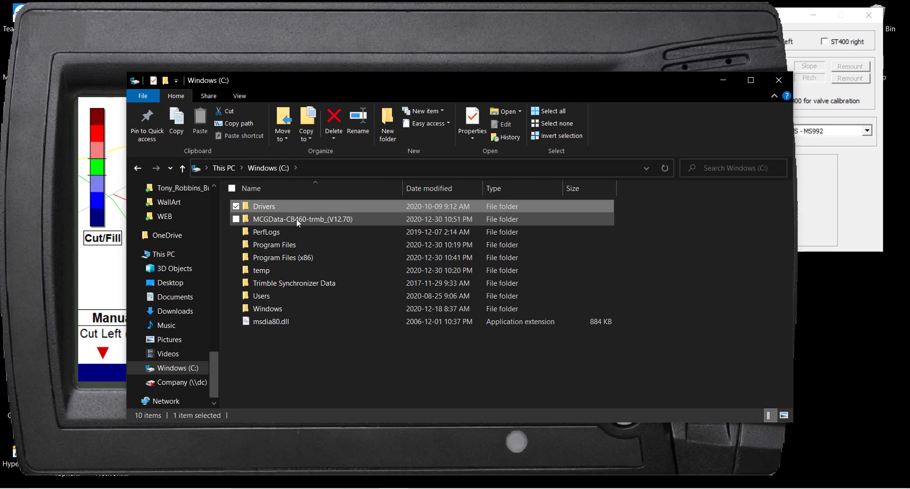
pyautogui.doubleClick(297, 221)
# Step: Look through the MCGData folder's design folders, machine settings (.MCH), .psf and .s files
pyautogui.scroll(-2, 338, 235)
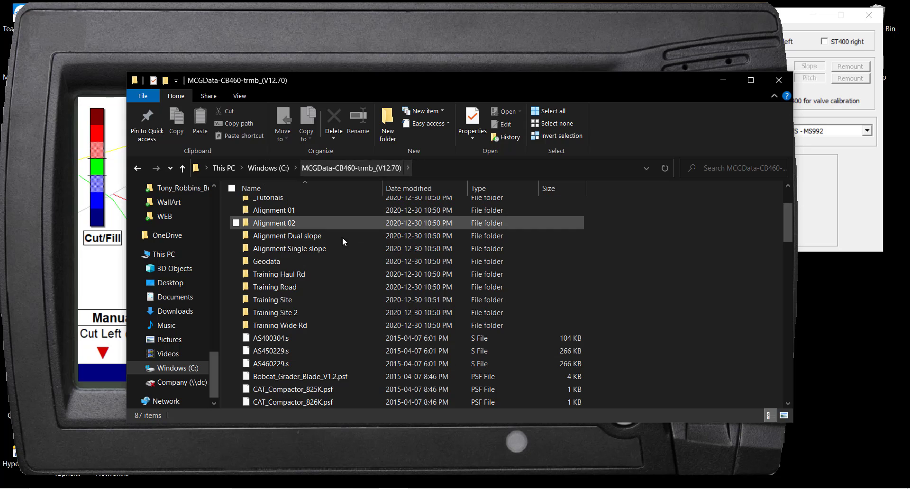
pyautogui.scroll(-2, 360, 327)
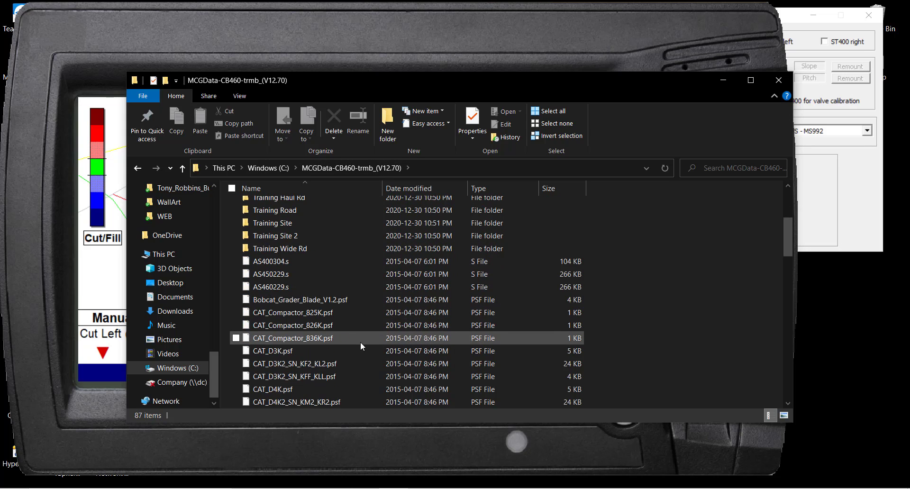
pyautogui.scroll(-3, 337, 310)
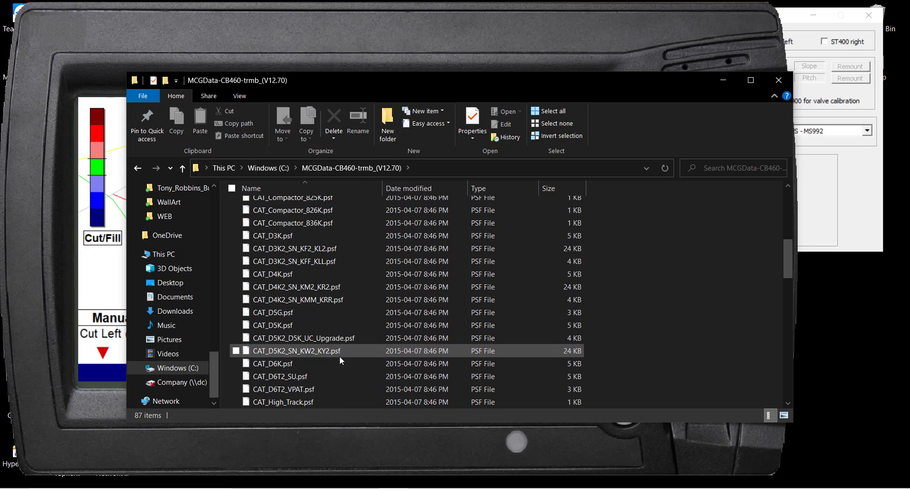
pyautogui.scroll(-3, 339, 357)
pyautogui.scroll(1, 339, 355)
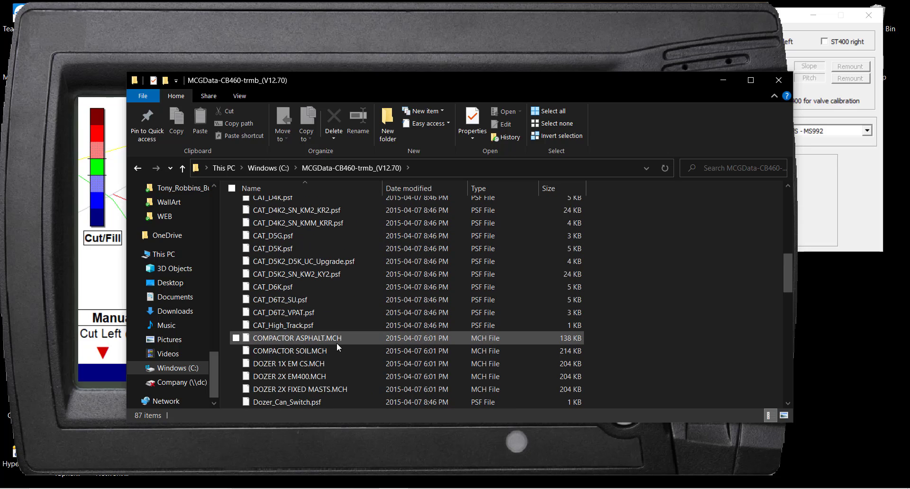
pyautogui.scroll(-3, 351, 311)
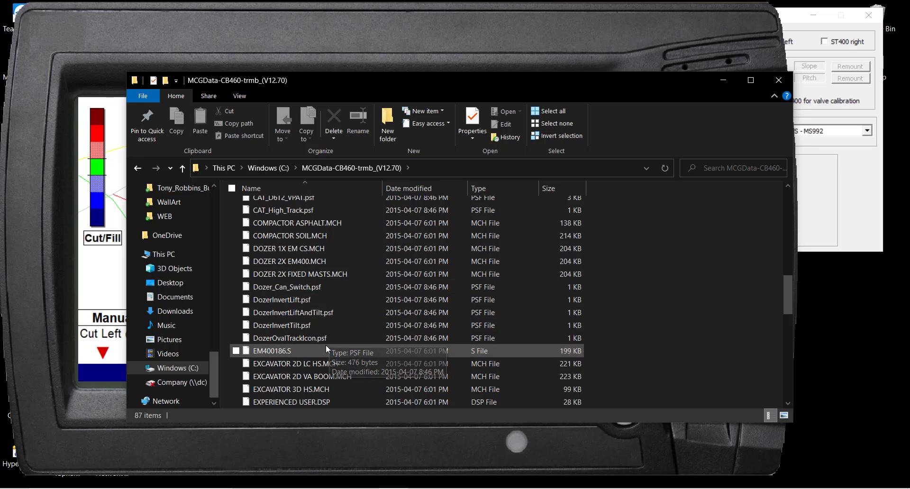
pyautogui.scroll(-3, 324, 355)
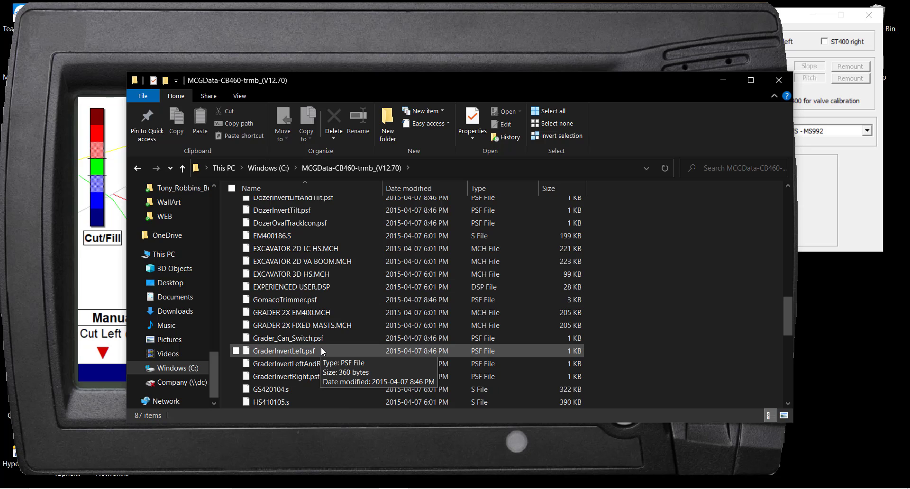
pyautogui.scroll(-3, 321, 351)
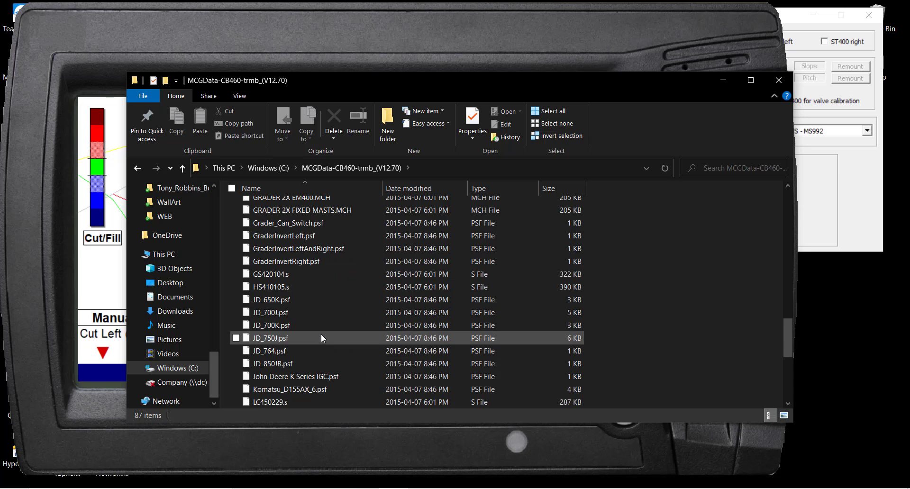
pyautogui.scroll(-3, 322, 315)
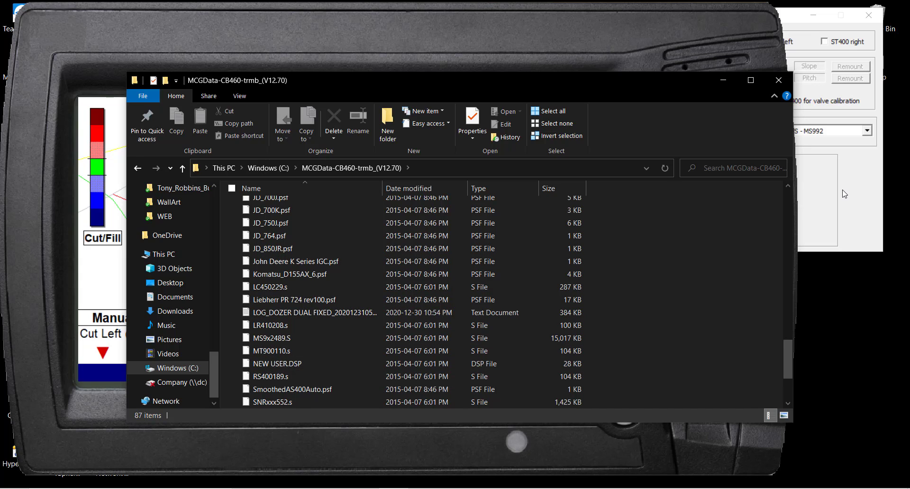
# Step: Switch back to the CB460 simulator and open the Select Design list from its setup menu
pyautogui.click(548, 444)
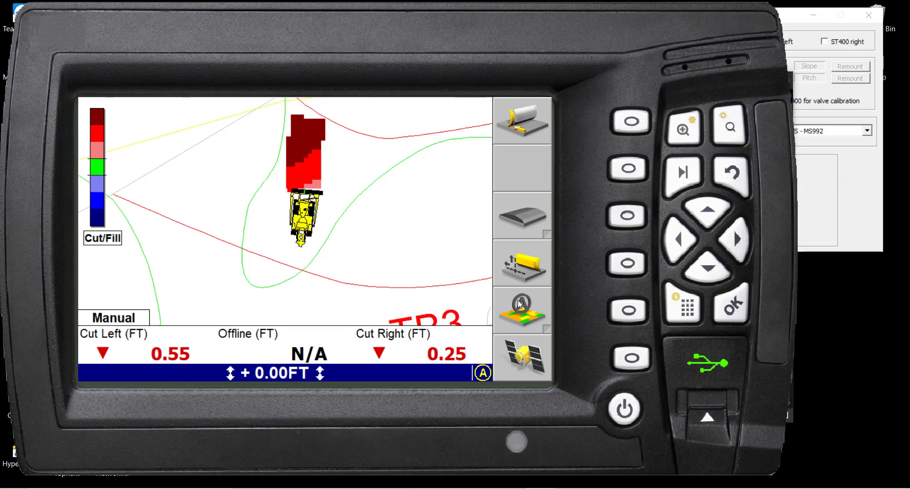
pyautogui.click(686, 324)
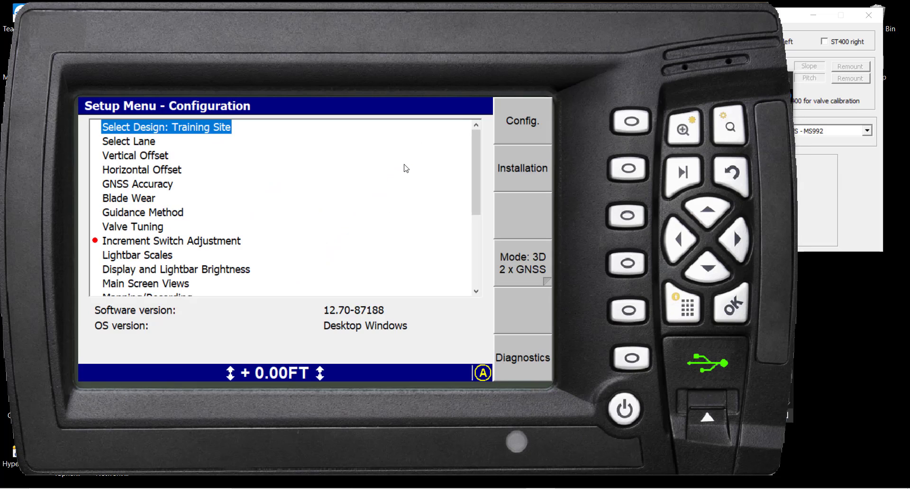
pyautogui.click(733, 318)
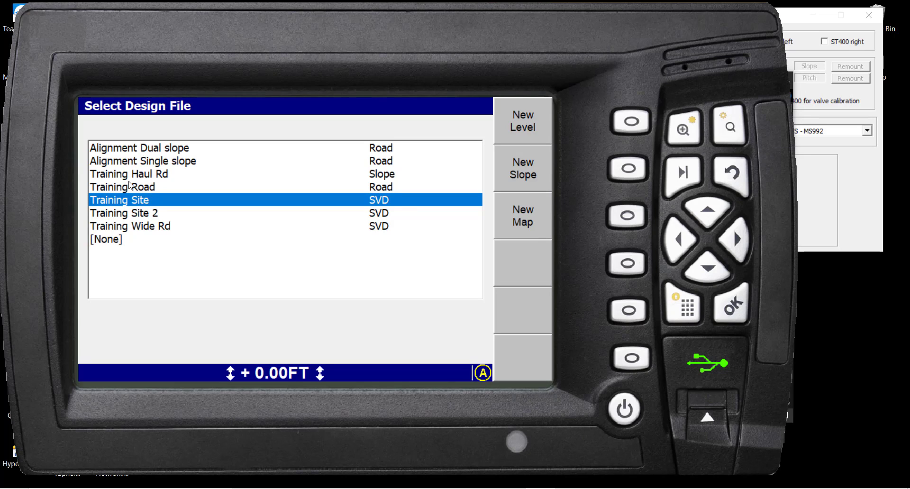
# Step: Compare the design folders in the MCGData folder with the simulator's design list, moving the folder window aside, then return to the simulator
pyautogui.click(423, 488)
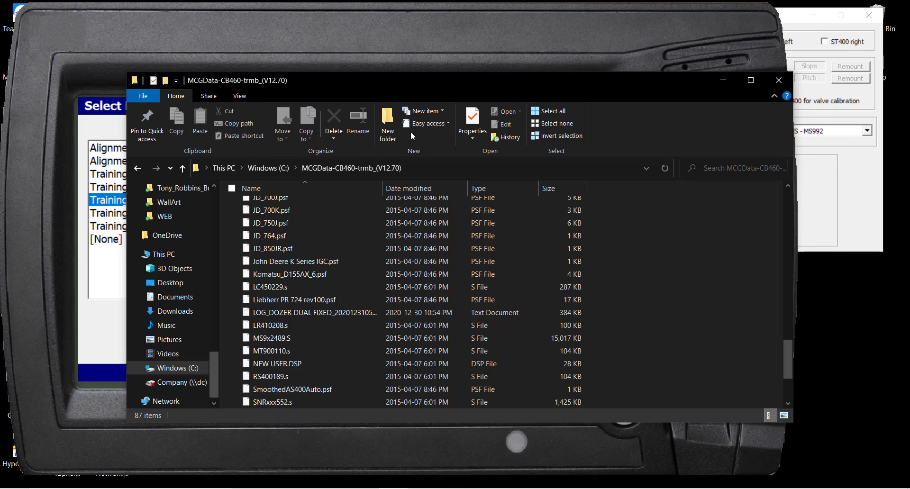
pyautogui.moveTo(402, 82); pyautogui.dragTo(534, 71)
pyautogui.scroll(15, 446, 277)
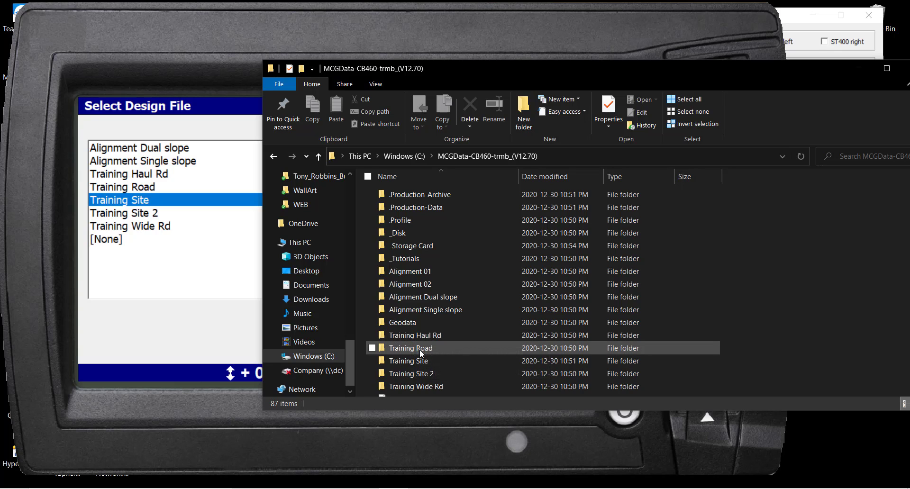
pyautogui.scroll(-2, 420, 351)
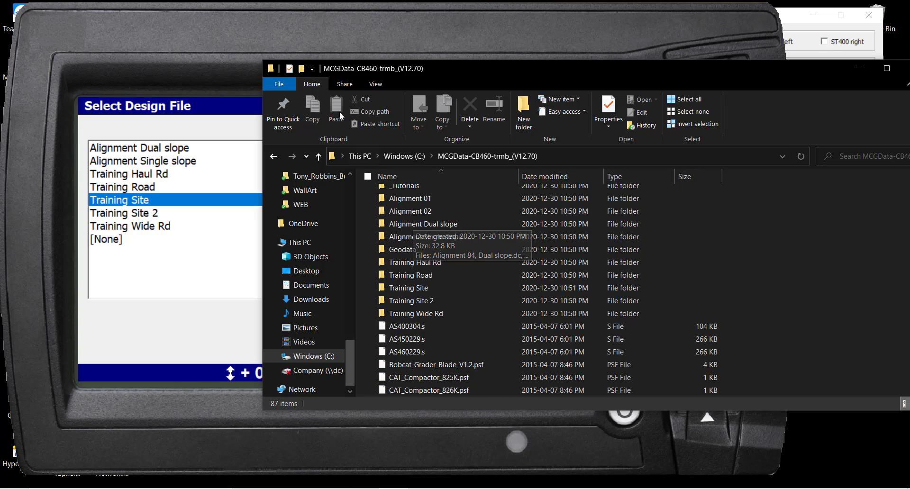
pyautogui.click(213, 72)
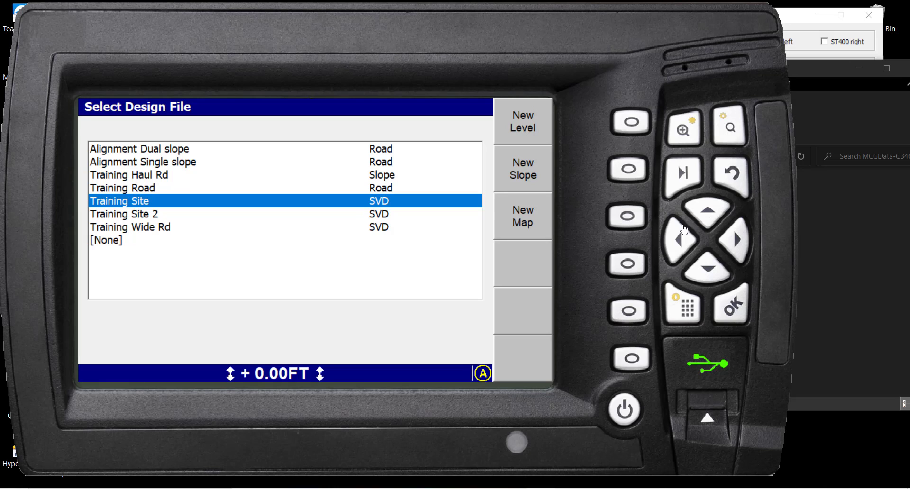
# Step: Leave the design list and open the list of restorable Machine Settings under Restore Settings
pyautogui.click(736, 185)
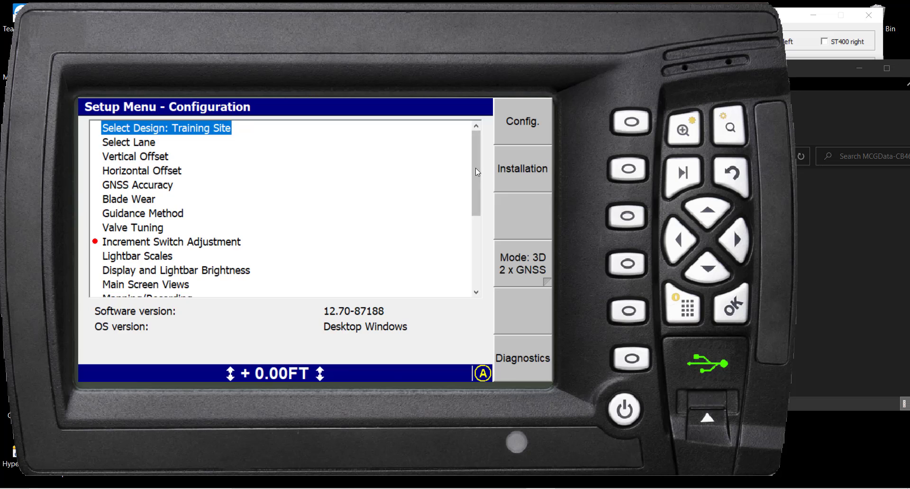
pyautogui.moveTo(476, 167); pyautogui.dragTo(476, 237)
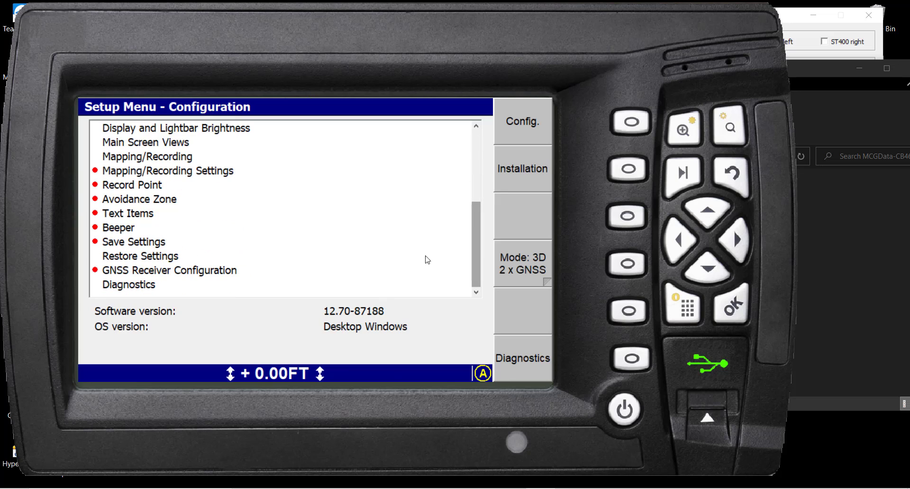
pyautogui.click(135, 256)
pyautogui.click(738, 317)
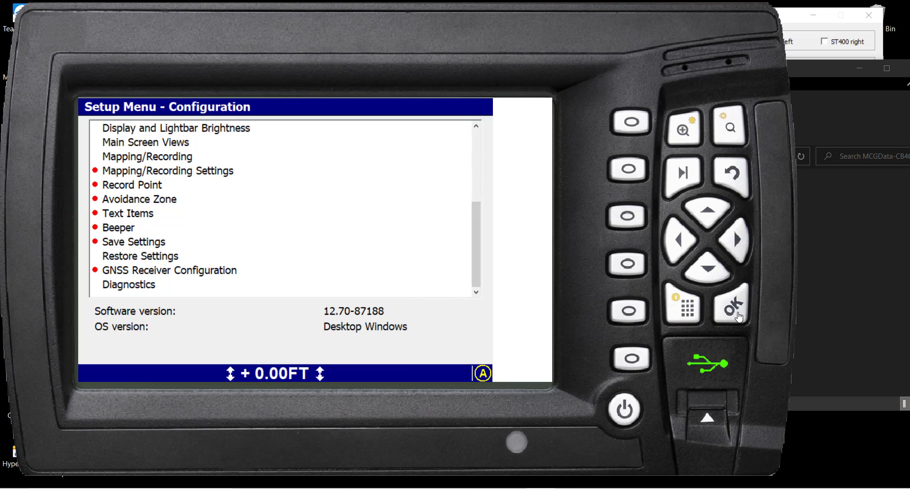
pyautogui.click(253, 199)
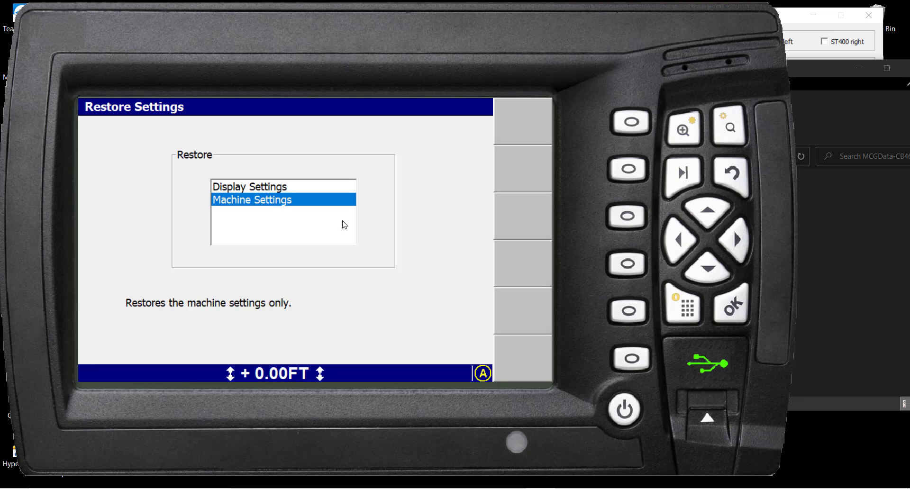
pyautogui.click(736, 323)
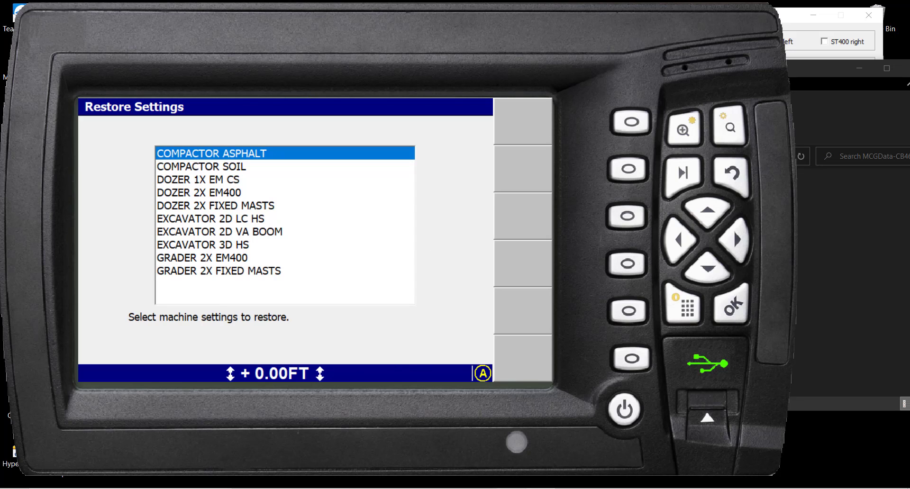
# Step: Compare the .MCH files in the MCGData folder with the restorable machine settings, then minimize the folder window
pyautogui.click(394, 488)
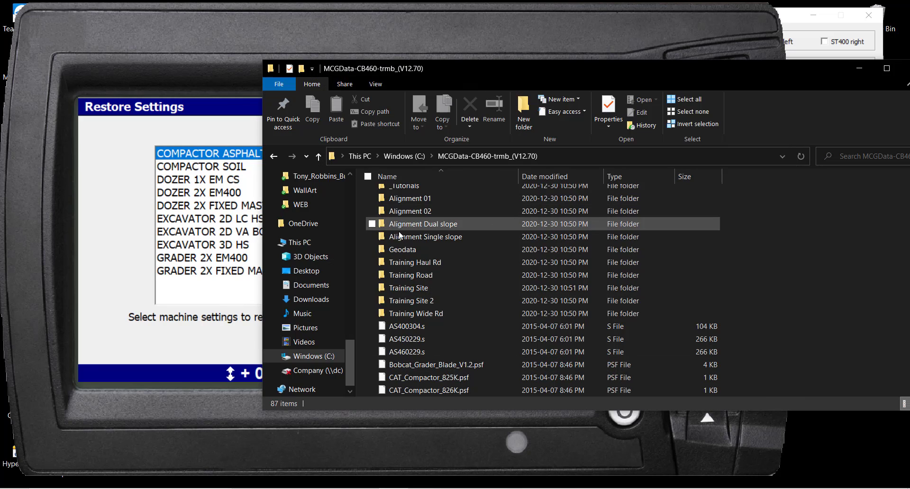
pyautogui.scroll(-7, 410, 297)
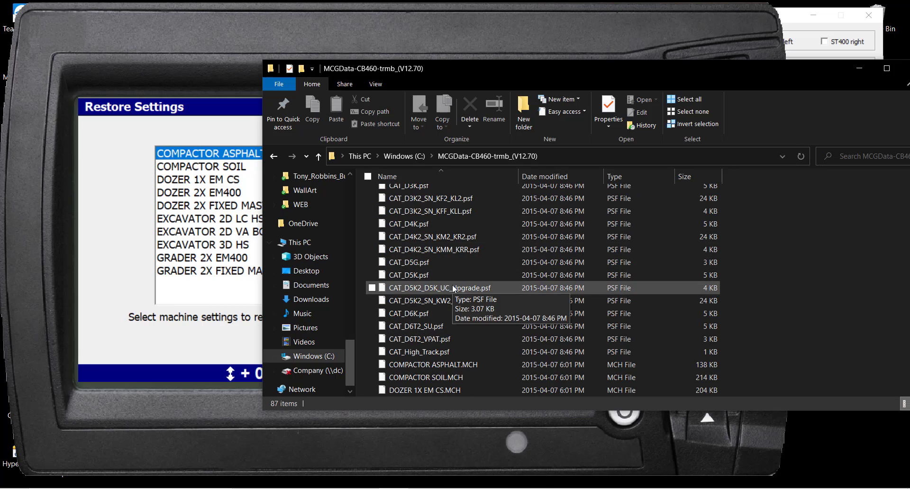
pyautogui.scroll(-1, 461, 345)
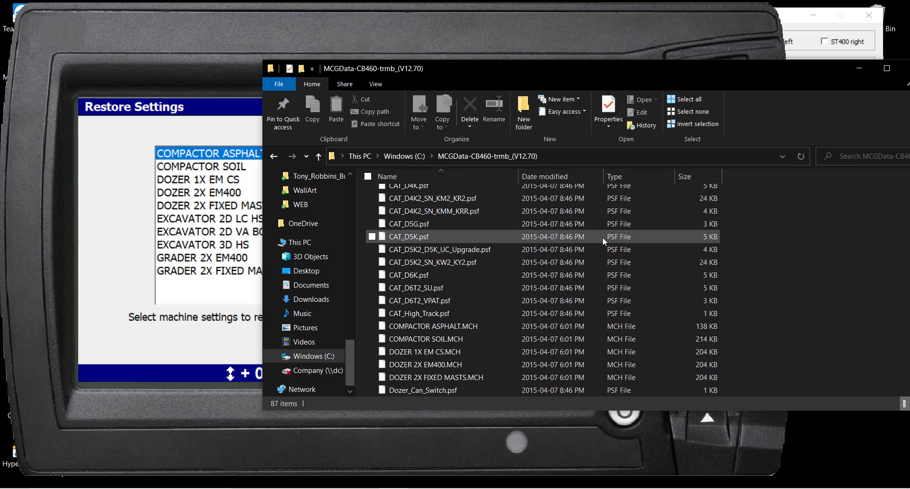
pyautogui.moveTo(764, 69); pyautogui.dragTo(670, 76)
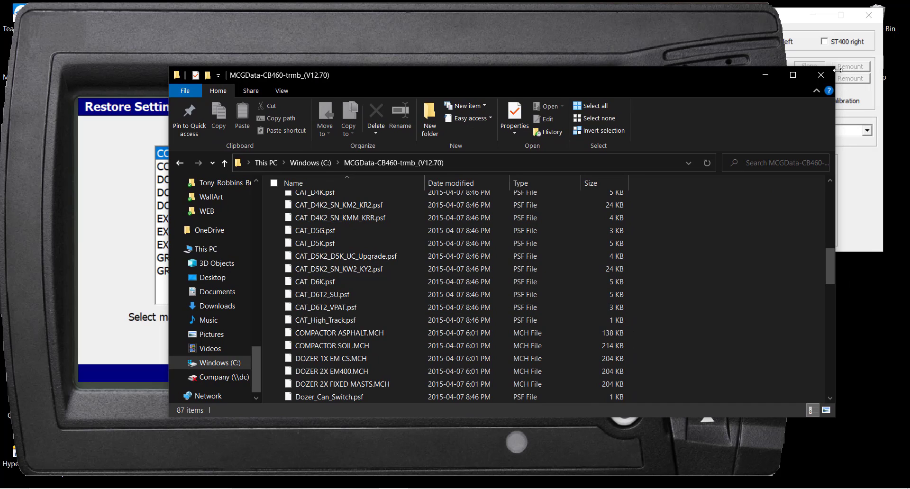
pyautogui.click(766, 75)
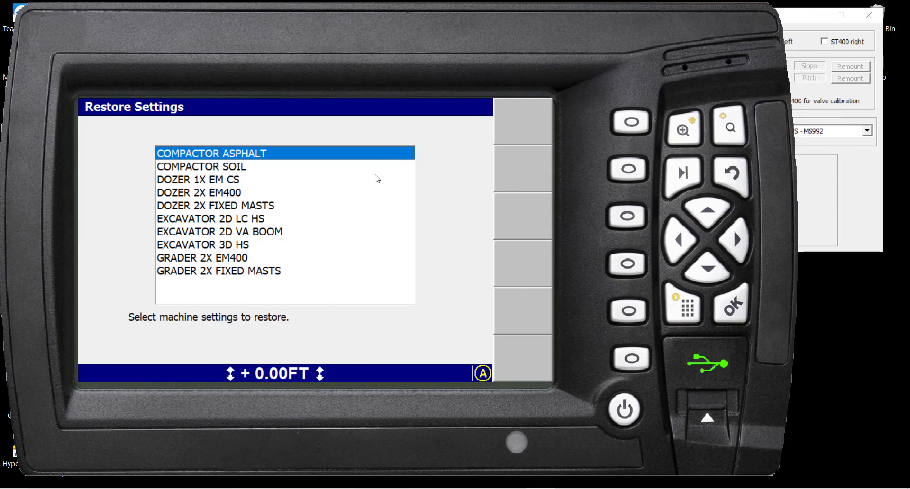
# Step: Leave Restore Settings without restoring a machine and show the device Diagnostics
pyautogui.click(736, 240)
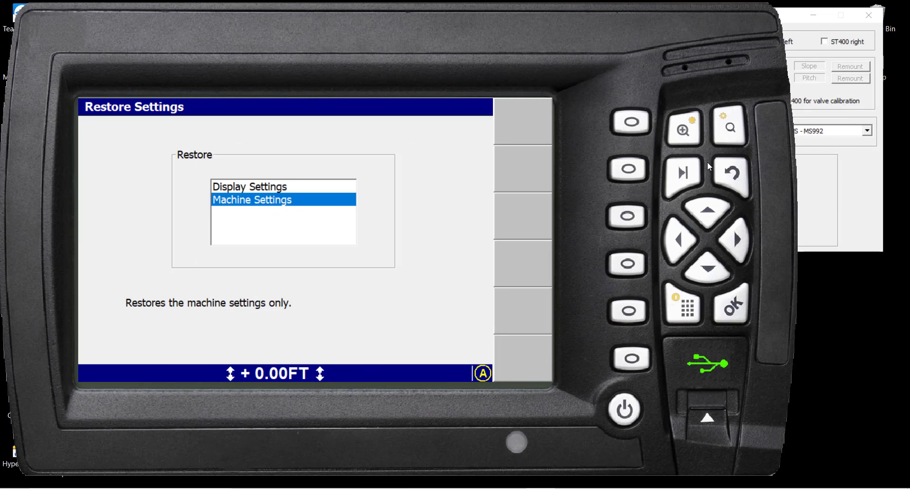
pyautogui.click(732, 174)
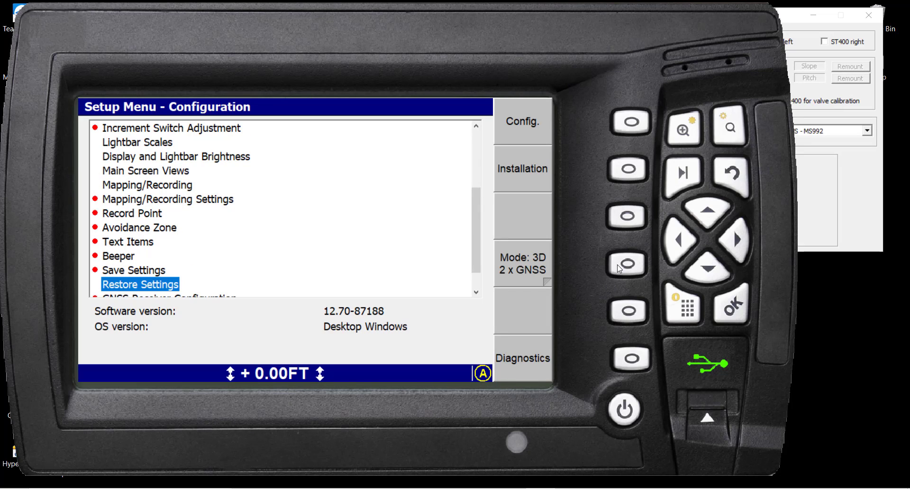
pyautogui.click(506, 370)
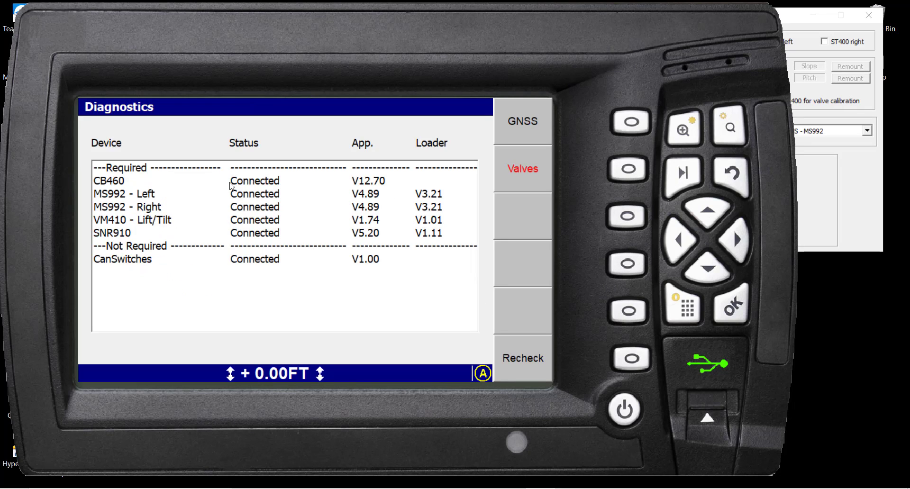